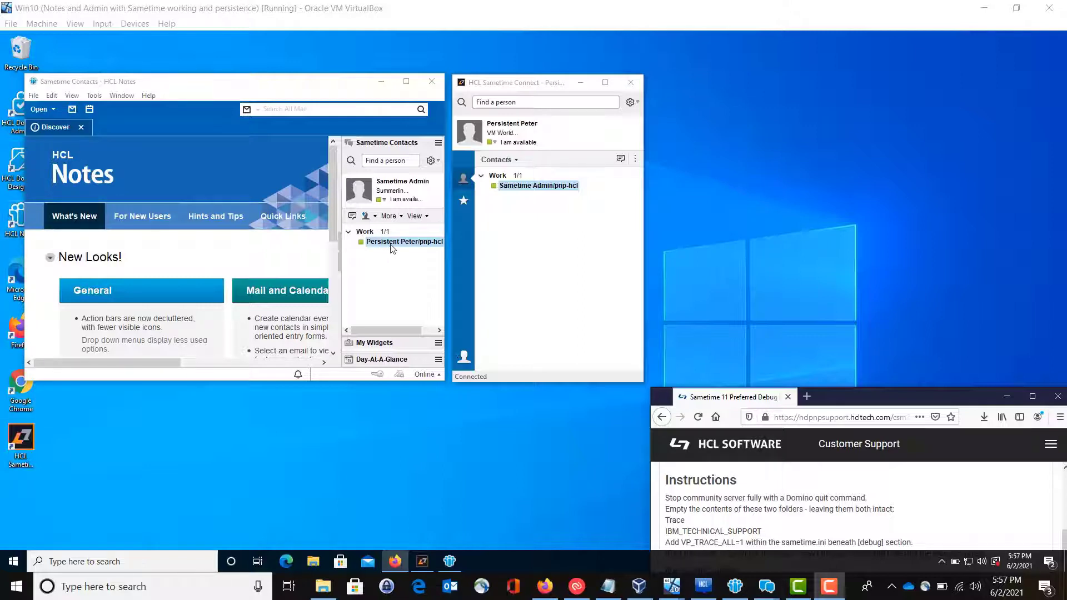
mouse_move(393, 248)
drag(195, 87, 195, 88)
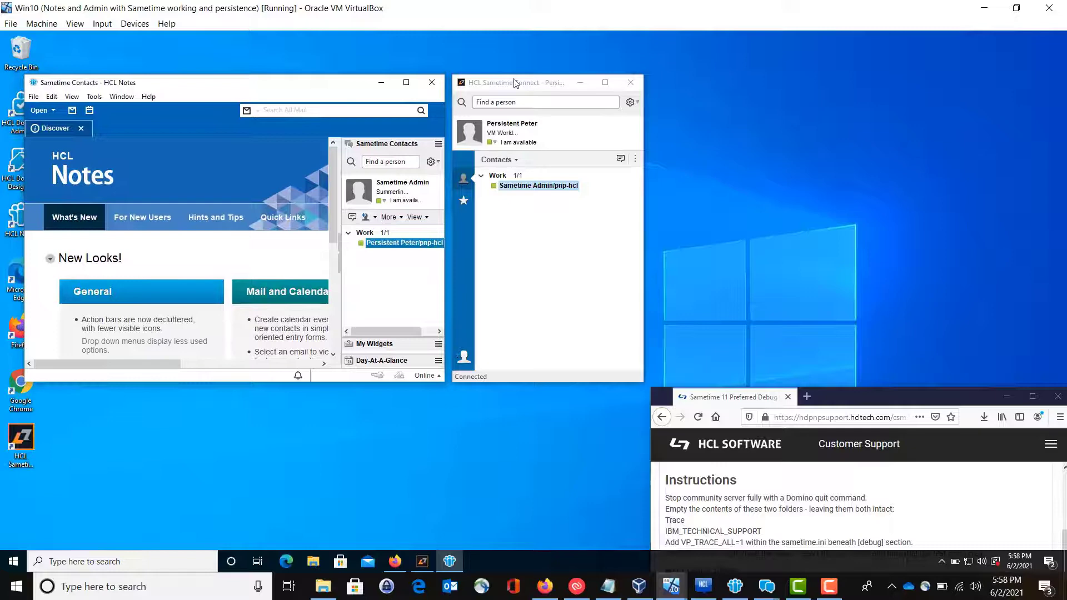
drag(515, 82, 516, 83)
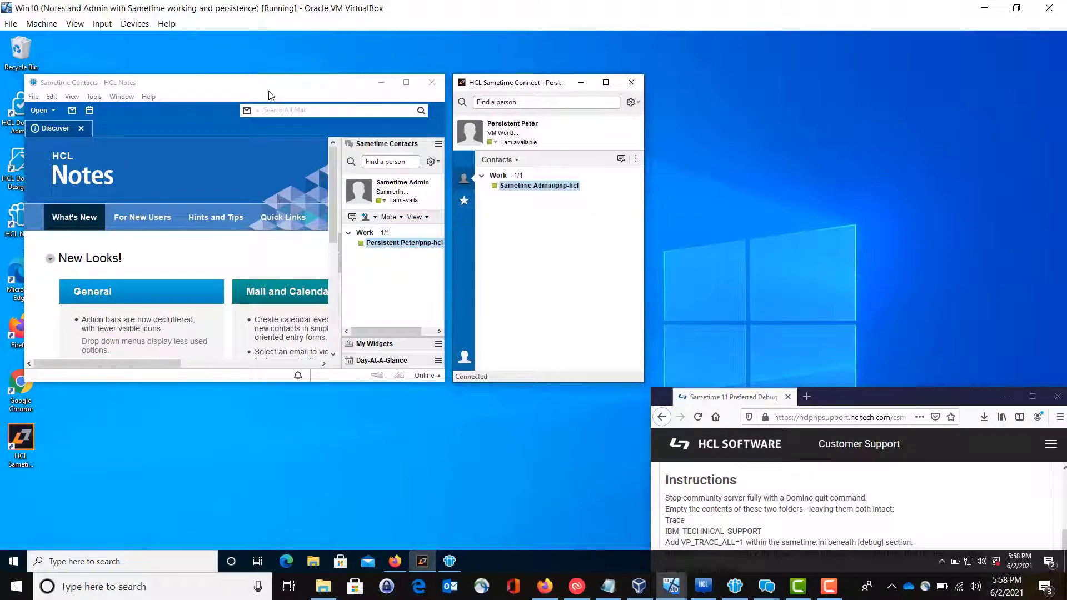
mouse_move(268, 93)
mouse_down()
mouse_move(254, 100)
mouse_move(270, 94)
mouse_up()
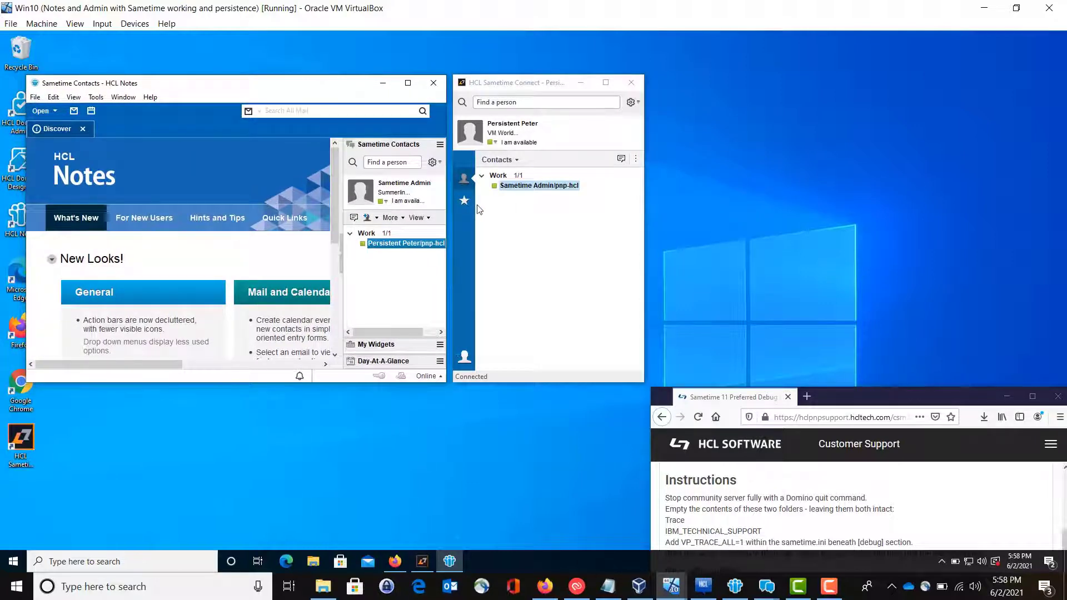
Open a chat with the contact in the Notes Sametime Work group and send "Hi again, it's me"
double_click(389, 245)
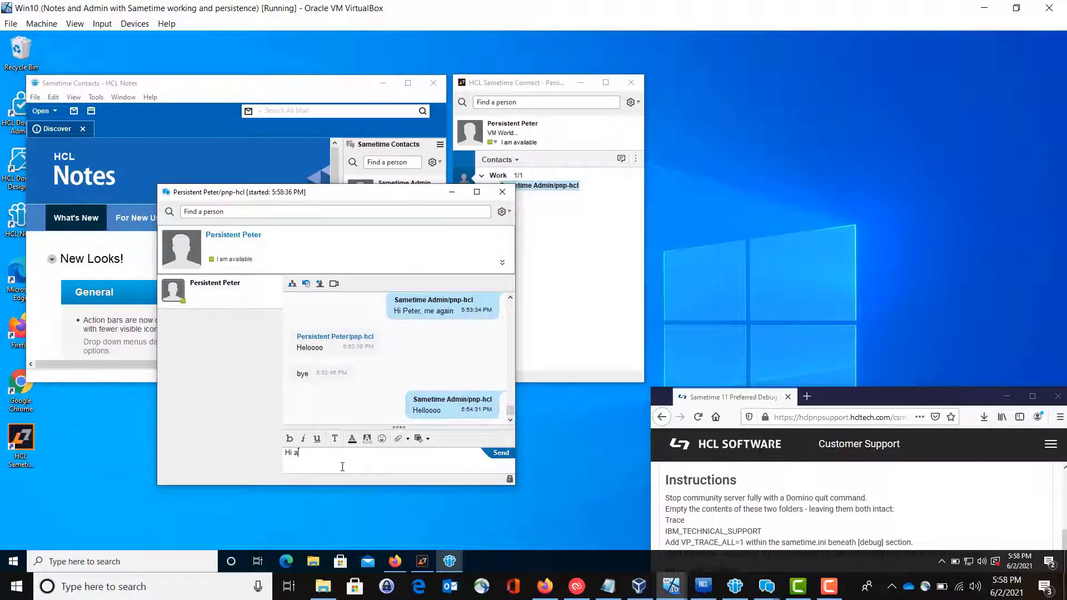
text(it's me)
key(Return)
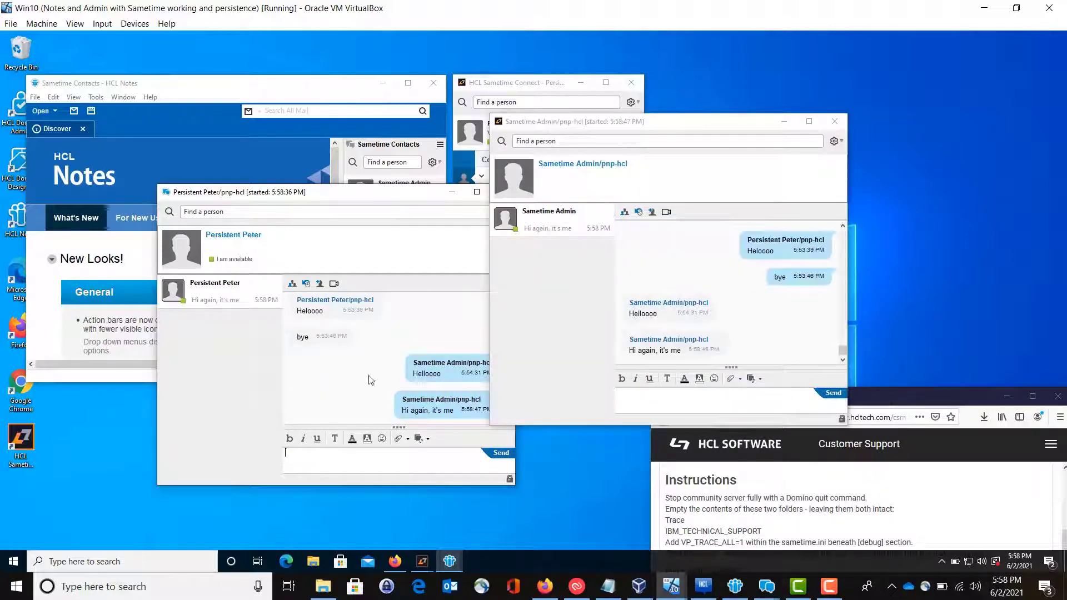
Move the incoming Sametime Admin chat window clear of the other chat and reply "Hello?" from it
drag(589, 127, 626, 103)
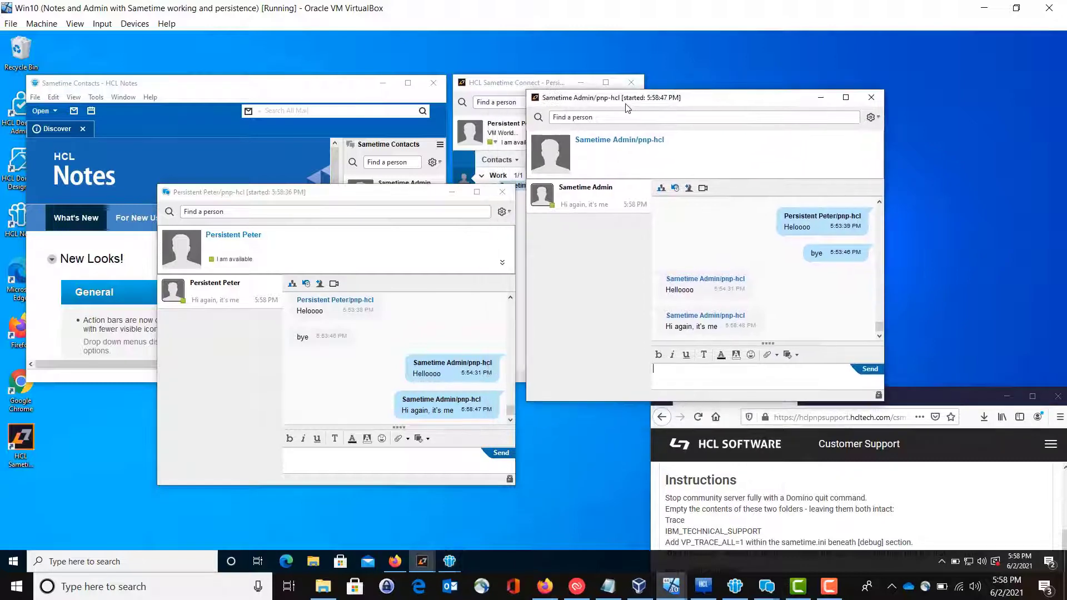
click(668, 367)
text(Hello)
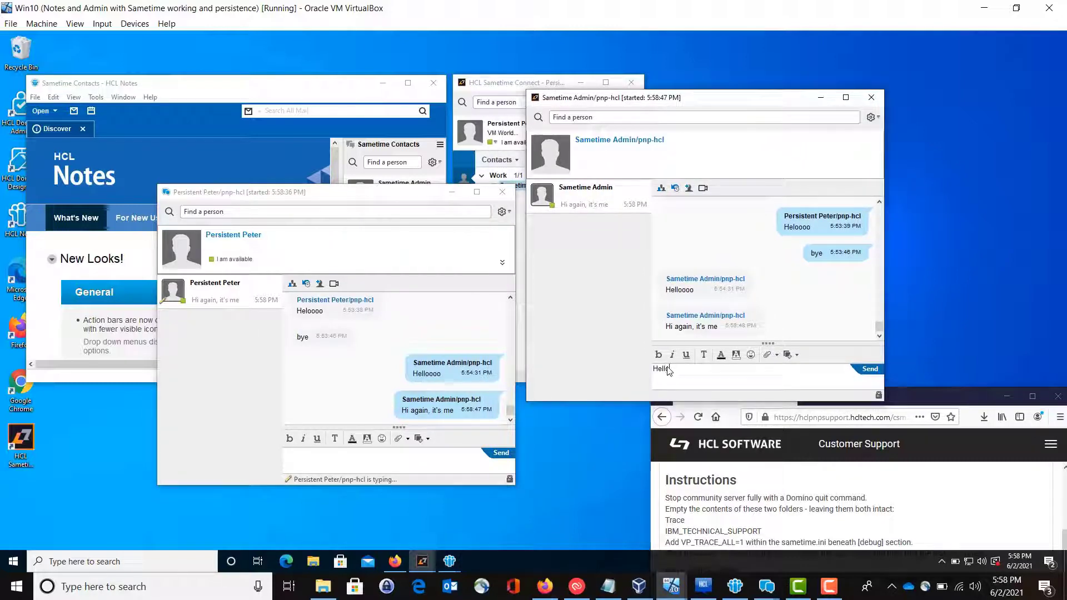
text(?)
key(Return)
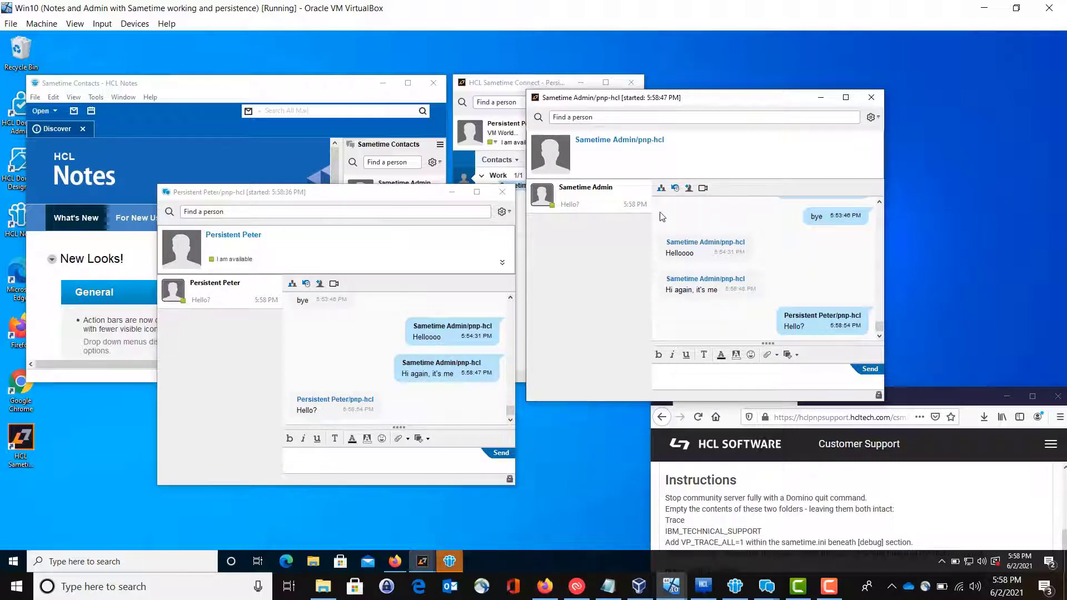
Close both chat windows, accepting that the conversation history is preserved
click(532, 185)
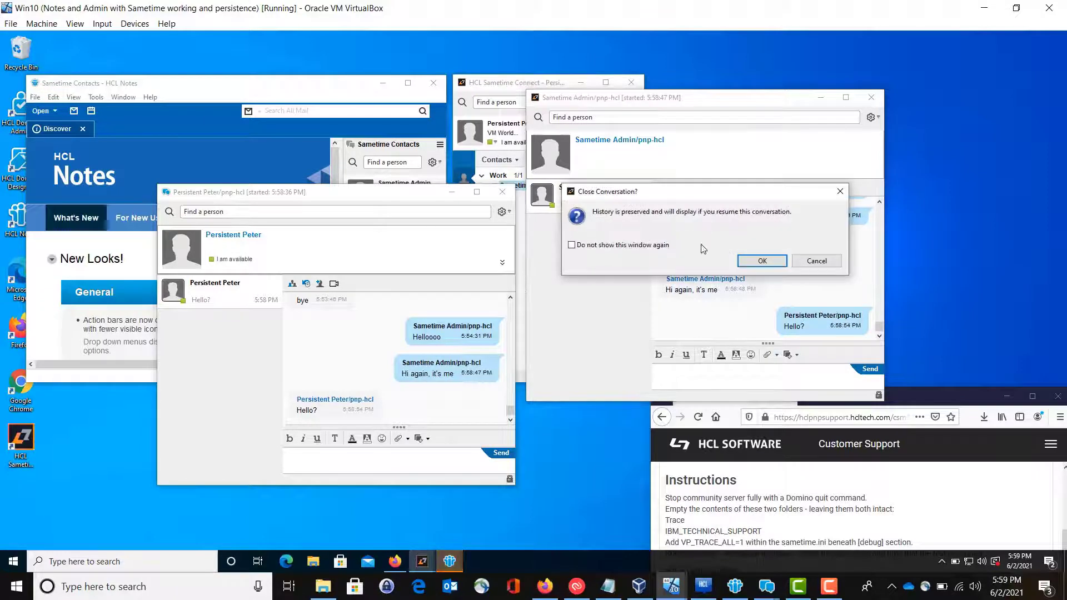
click(761, 261)
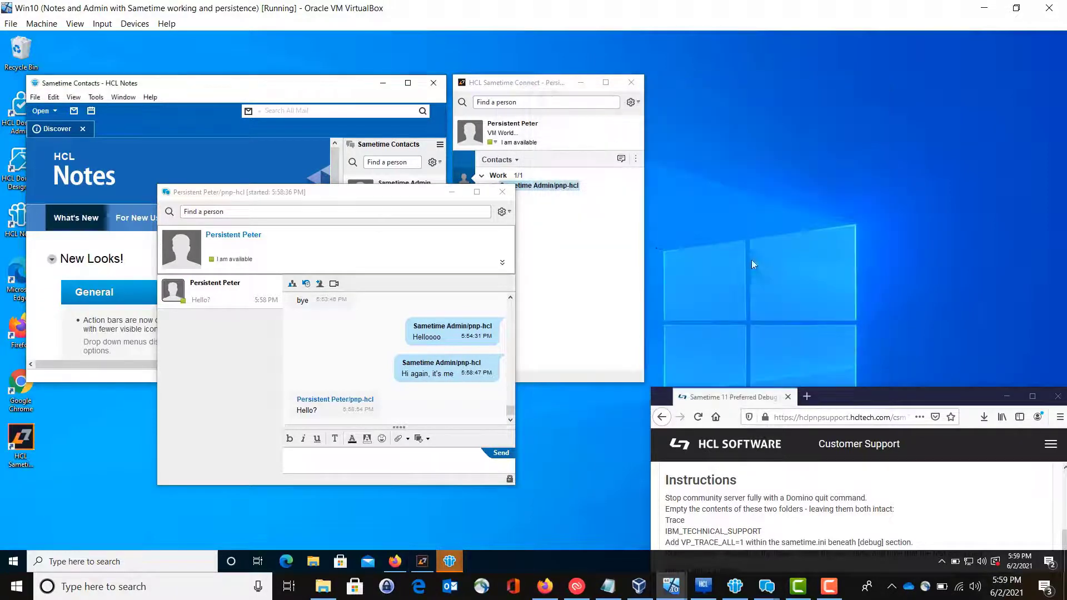
click(164, 283)
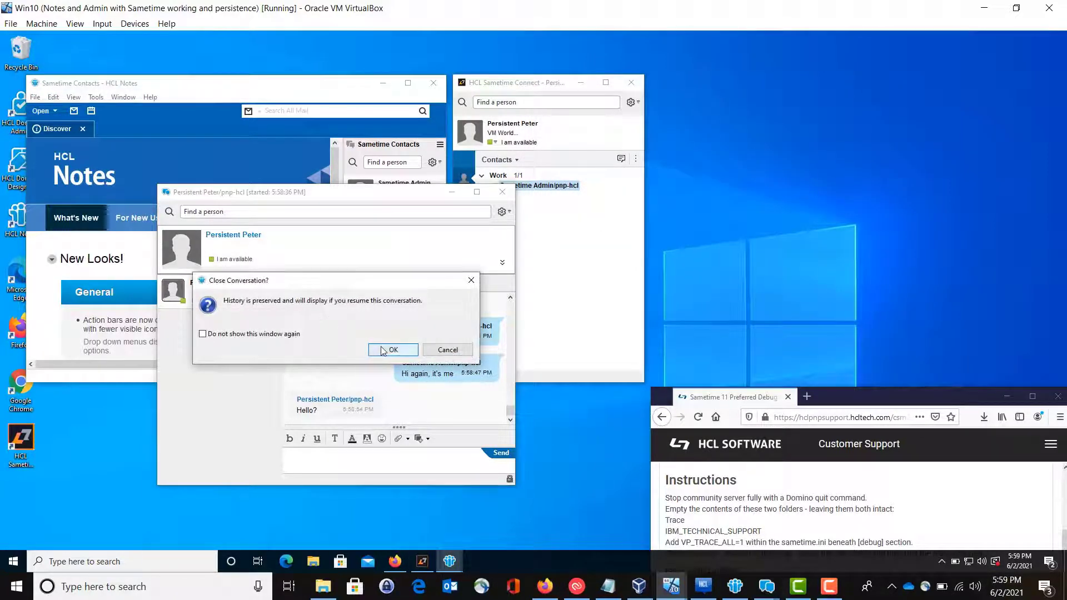
click(383, 351)
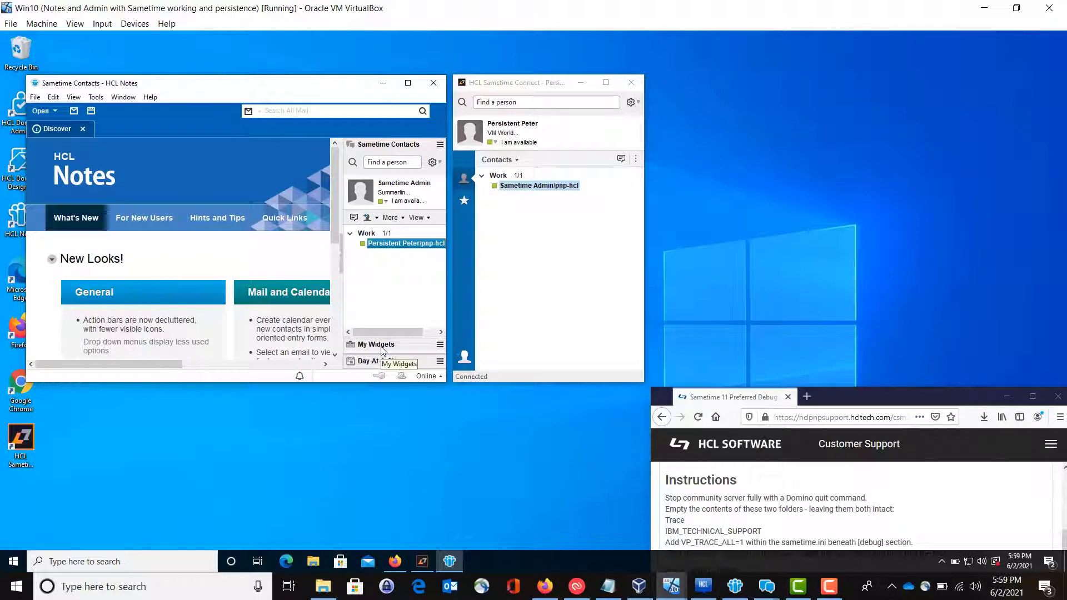
Log out of Sametime in both the Sametime Connect client and the Notes embedded client
click(497, 143)
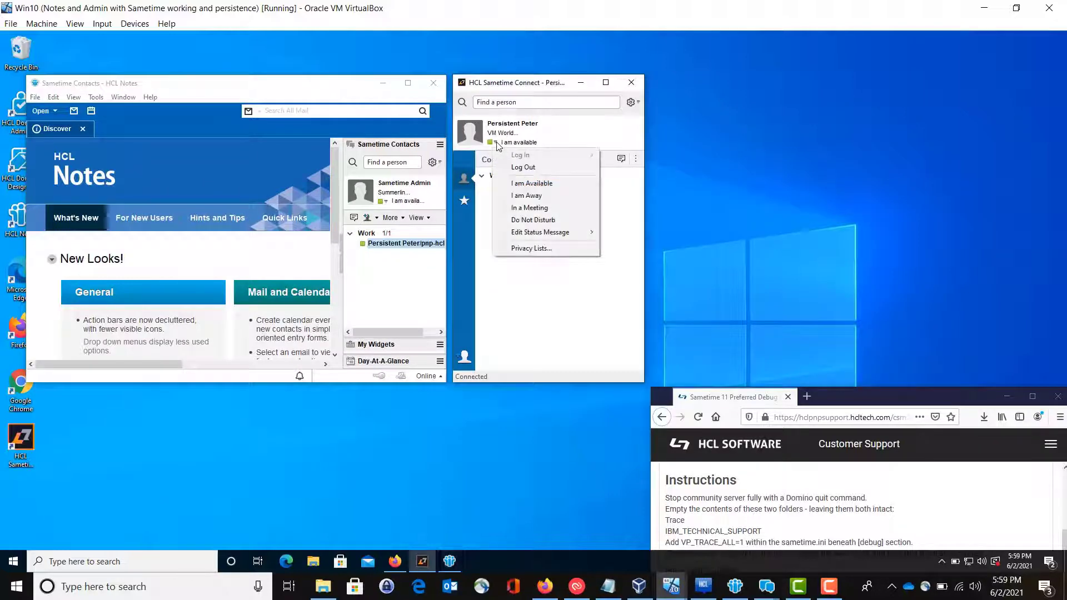
click(522, 167)
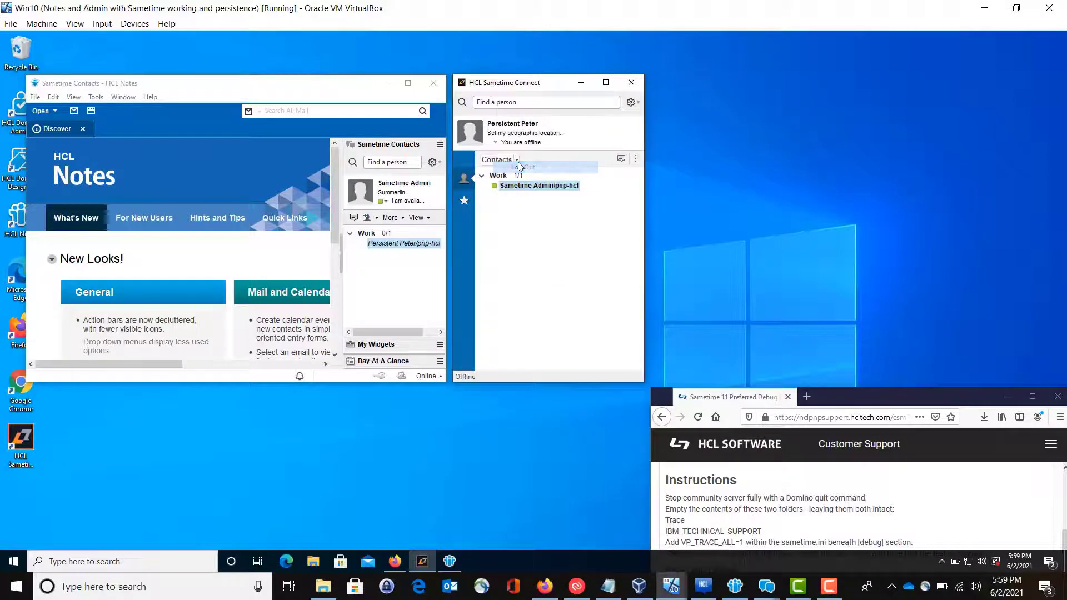
click(384, 202)
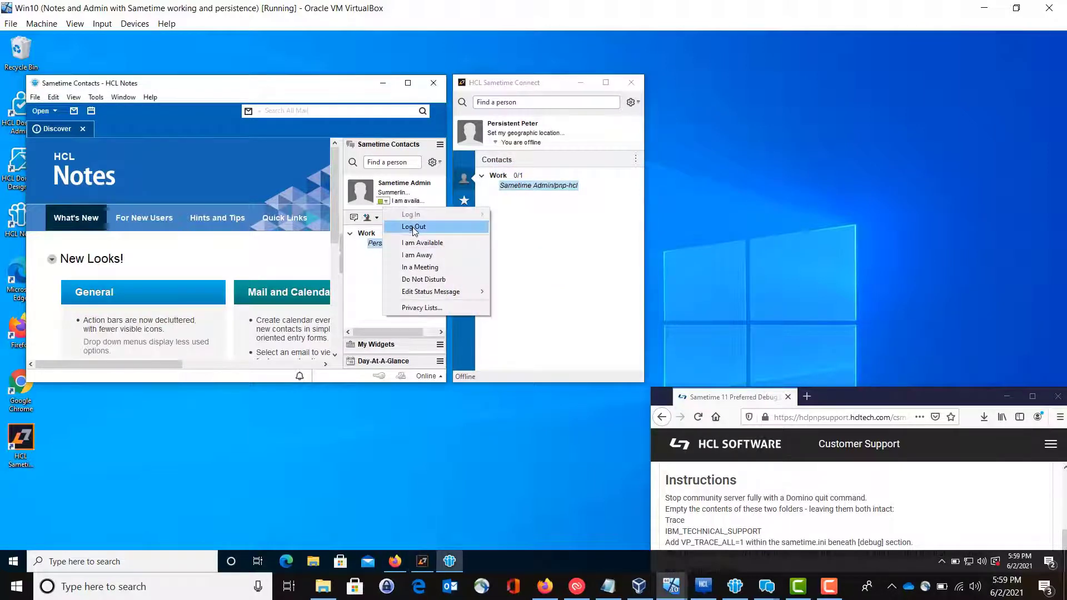
click(414, 228)
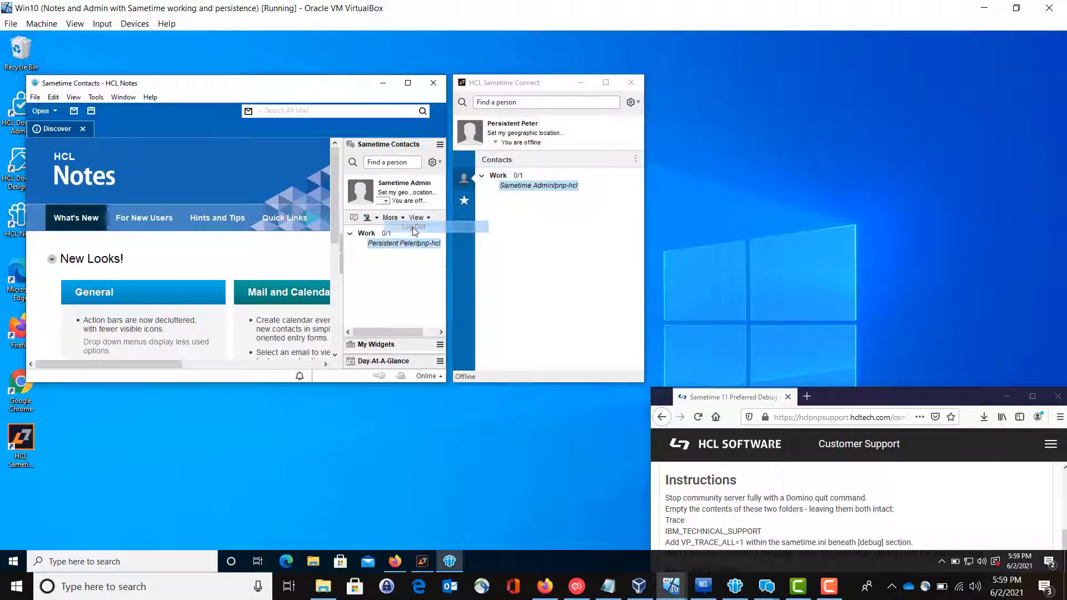
Log back in to Sametime as available, first in Sametime Connect and also in the Notes embedded client
click(497, 143)
mouse_move(528, 154)
click(612, 158)
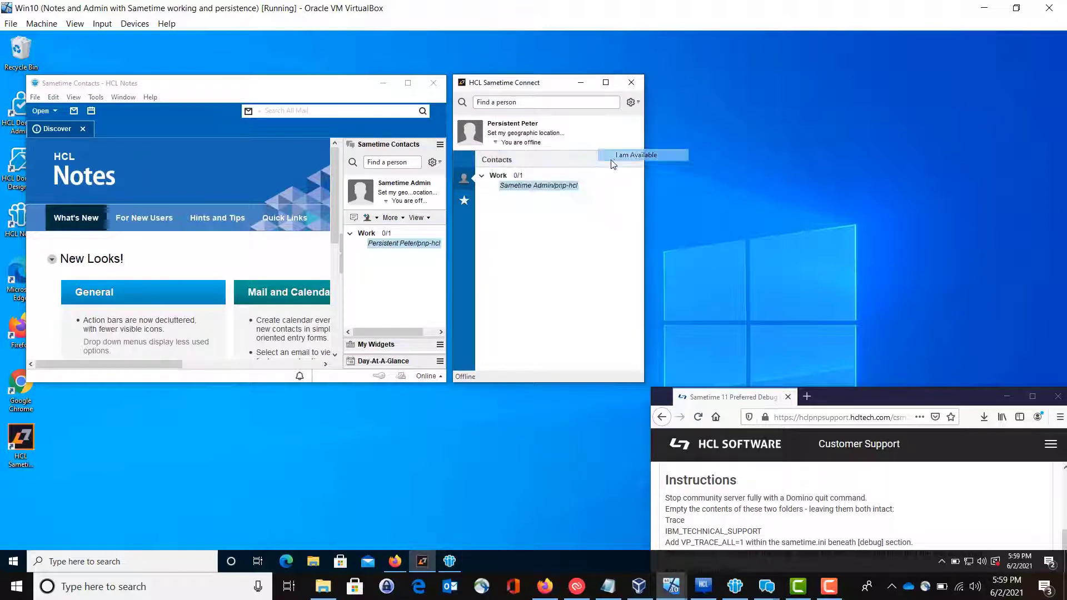
click(384, 202)
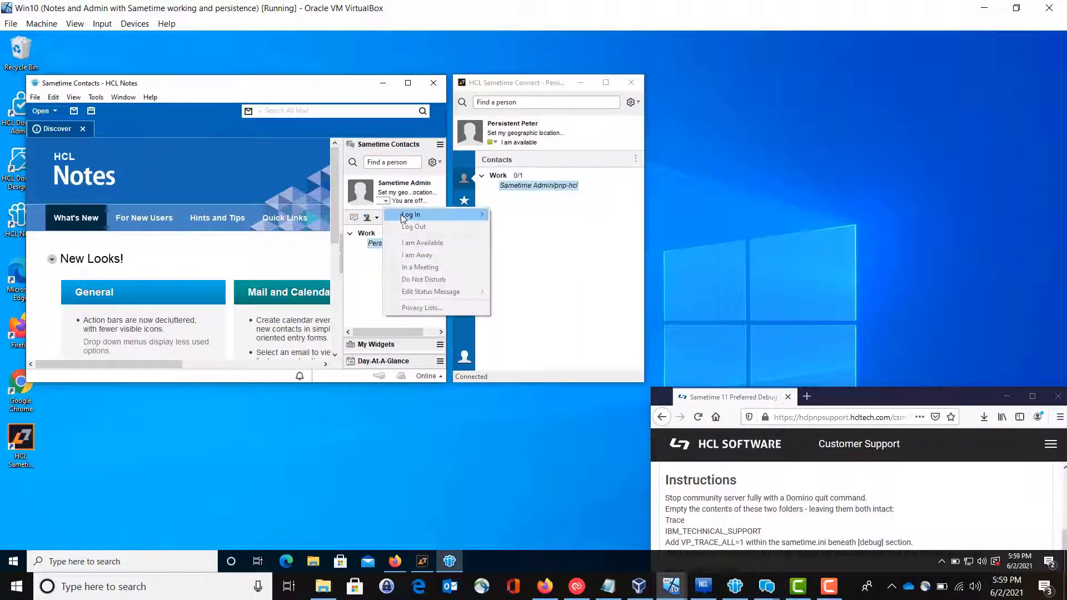
mouse_move(406, 216)
click(532, 216)
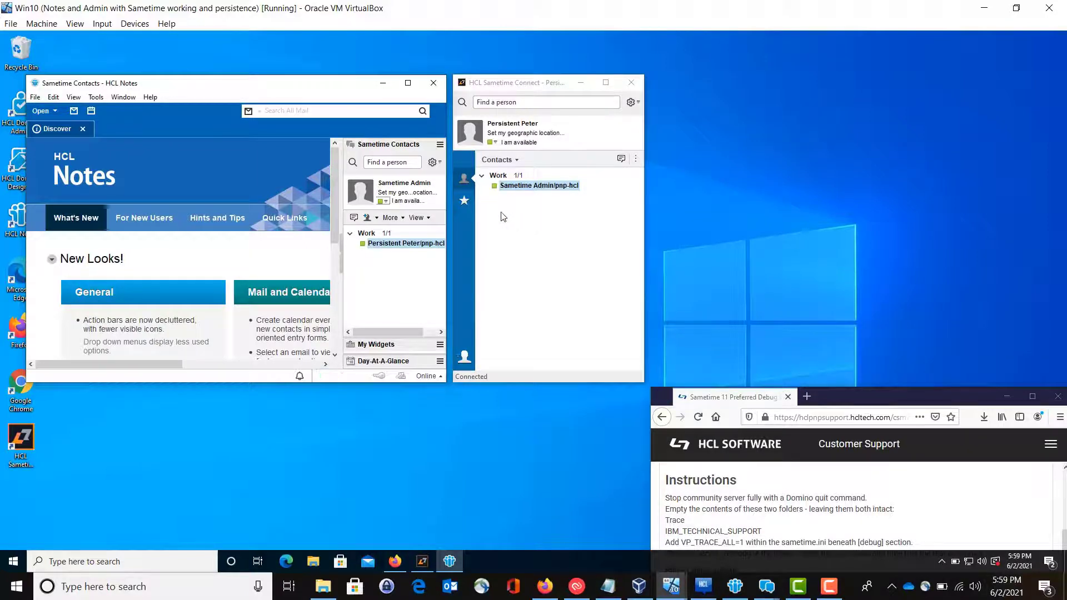
Reopen the chat with the Work group contact from the Notes embedded client and send "Hello"
click(386, 246)
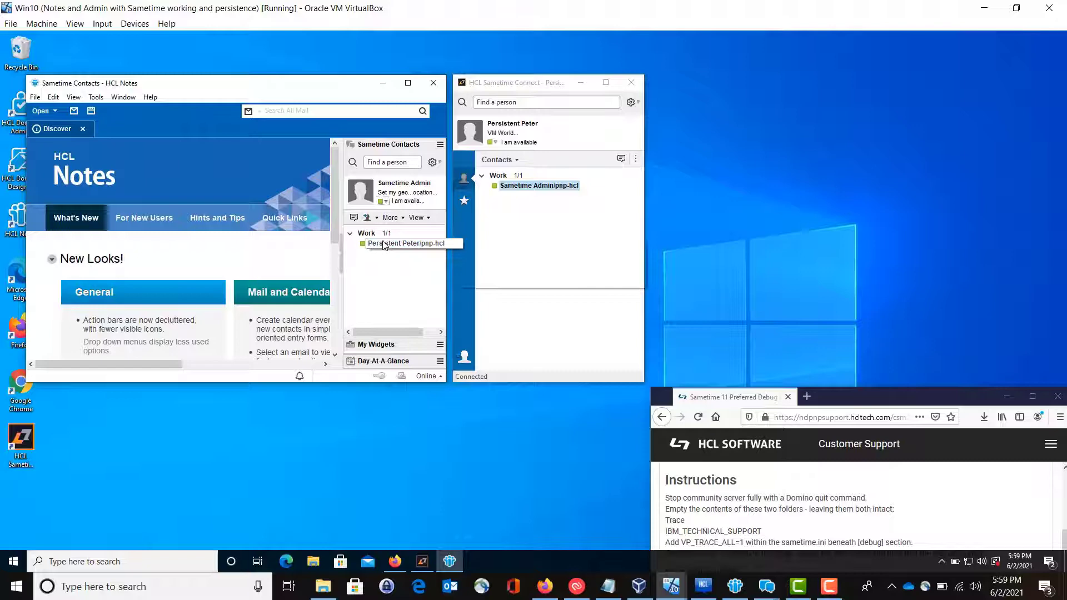
double_click(386, 245)
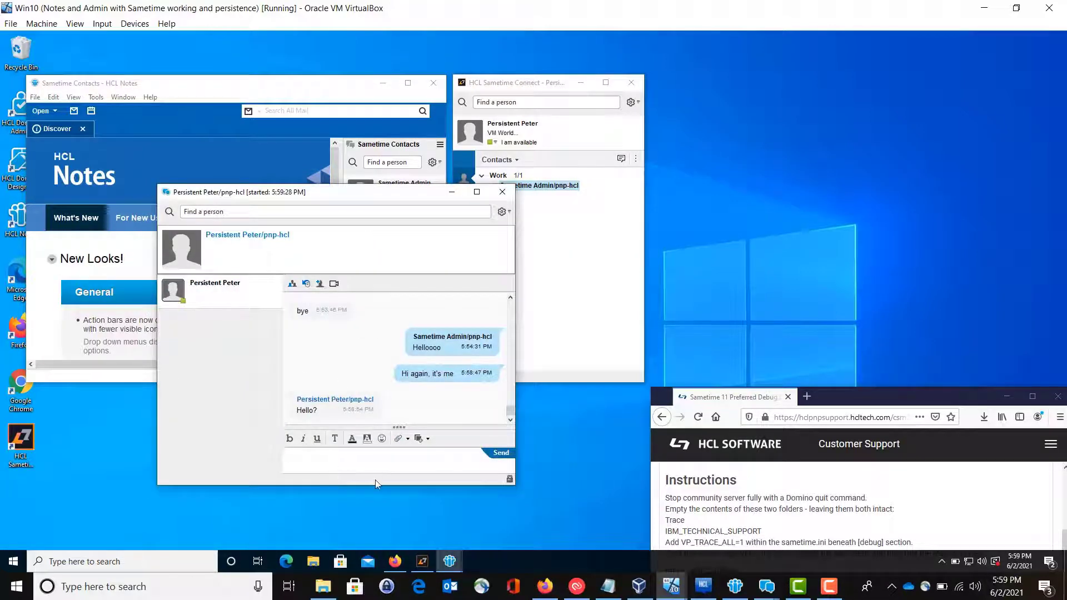
text(Hello)
key(Return)
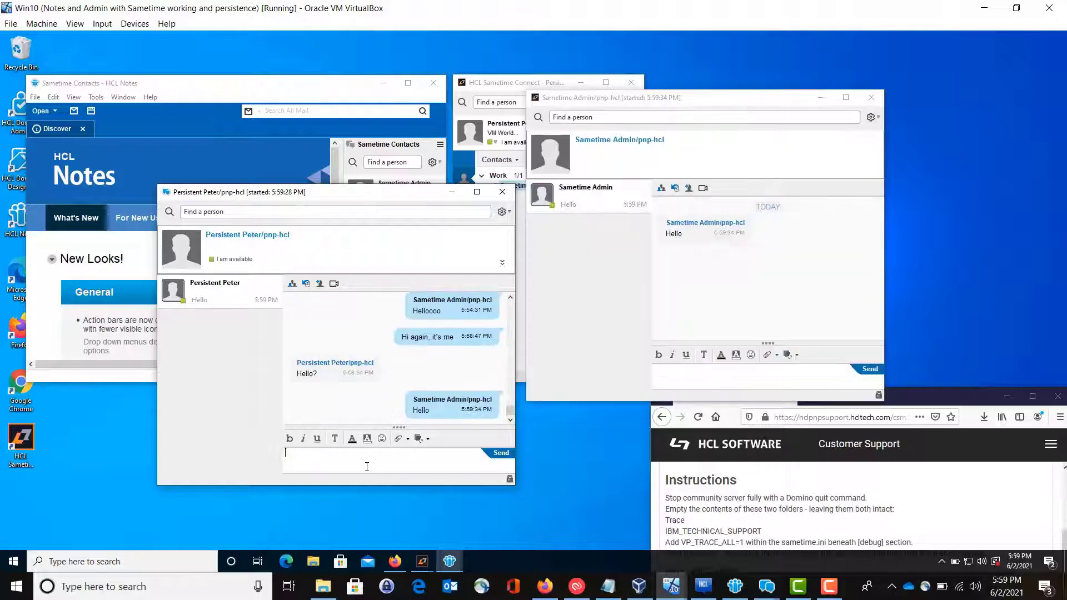
Reply "Hi back" to the Sametime Admin from the Sametime Connect chat window
click(683, 384)
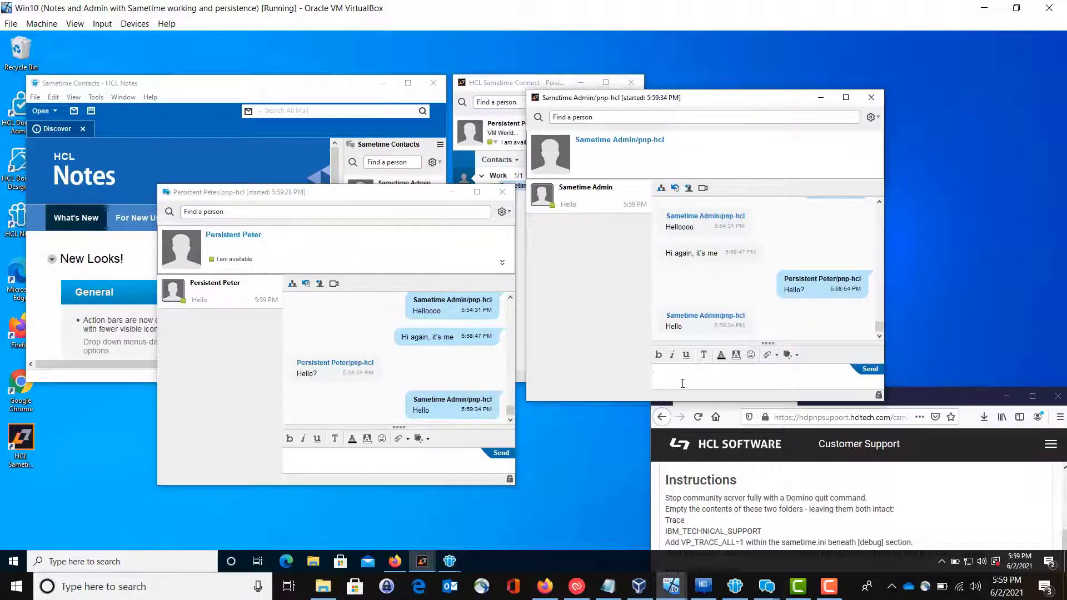
text(hi )
text(Hi b)
text(ack)
key(Return)
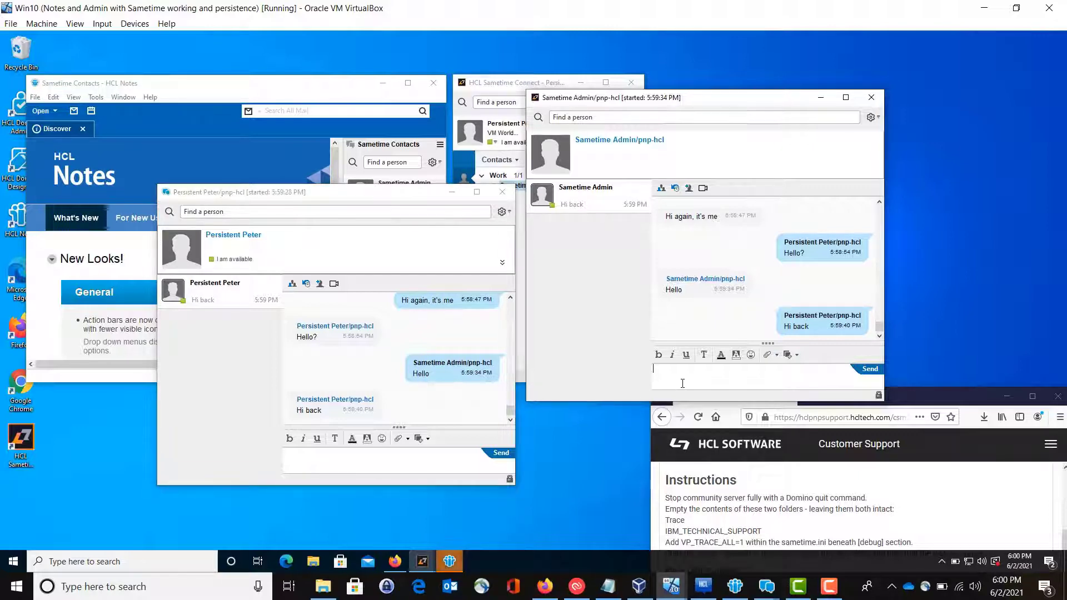
Switch to the browser, reposition its window and view the heading of the Sametime 11 Preferred Debug Data Collection article
click(927, 395)
drag(927, 392, 895, 268)
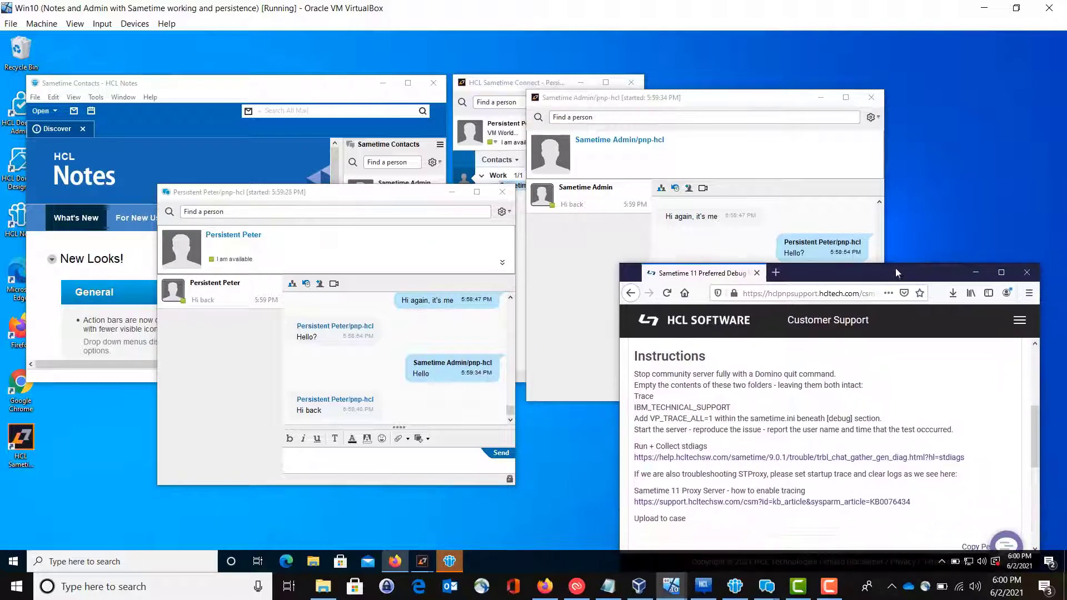
drag(1033, 427, 1037, 350)
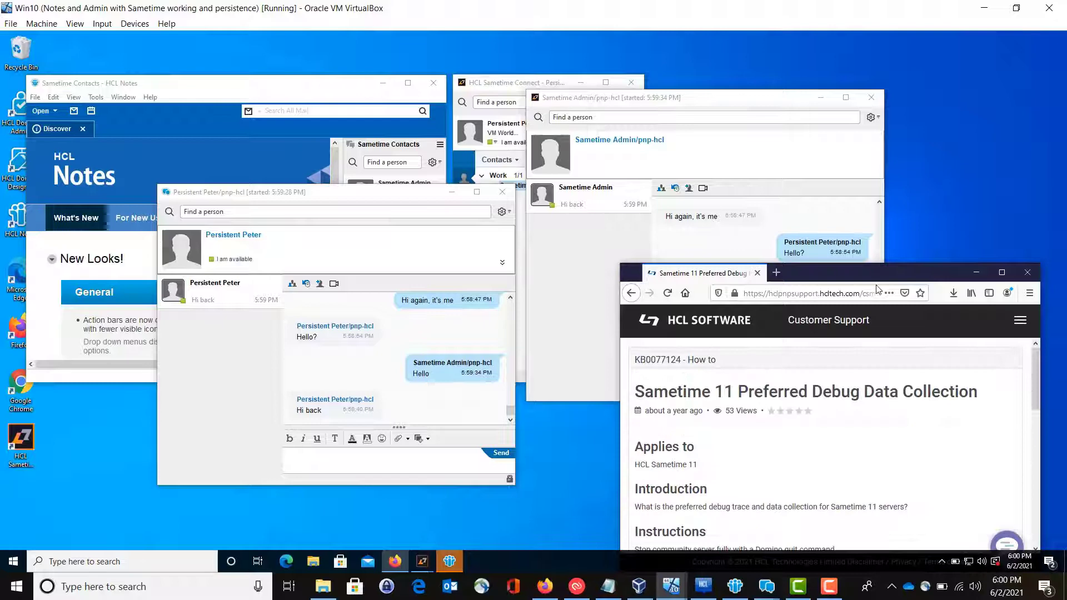
drag(848, 276, 872, 276)
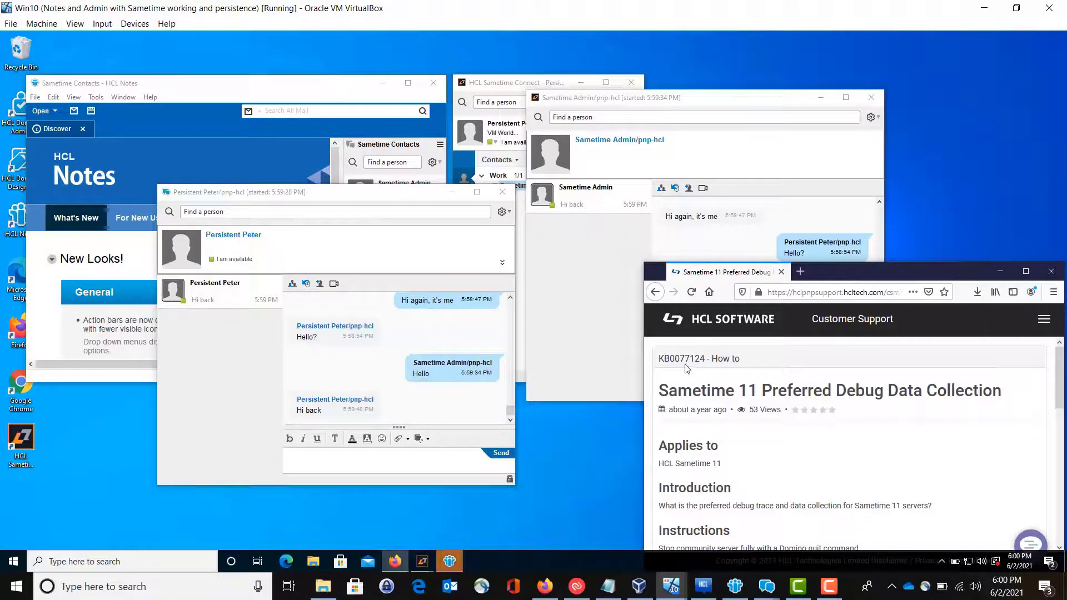
Highlight the article's instructions from the Instructions heading through the stdiags link and return to the article's title
drag(1062, 369, 1063, 426)
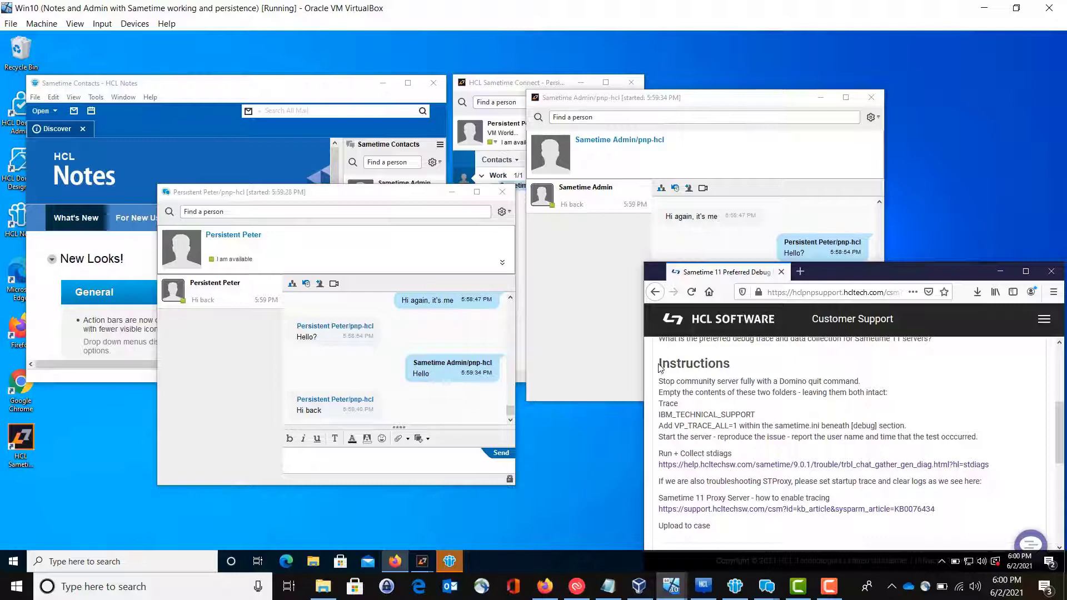
drag(666, 365, 995, 467)
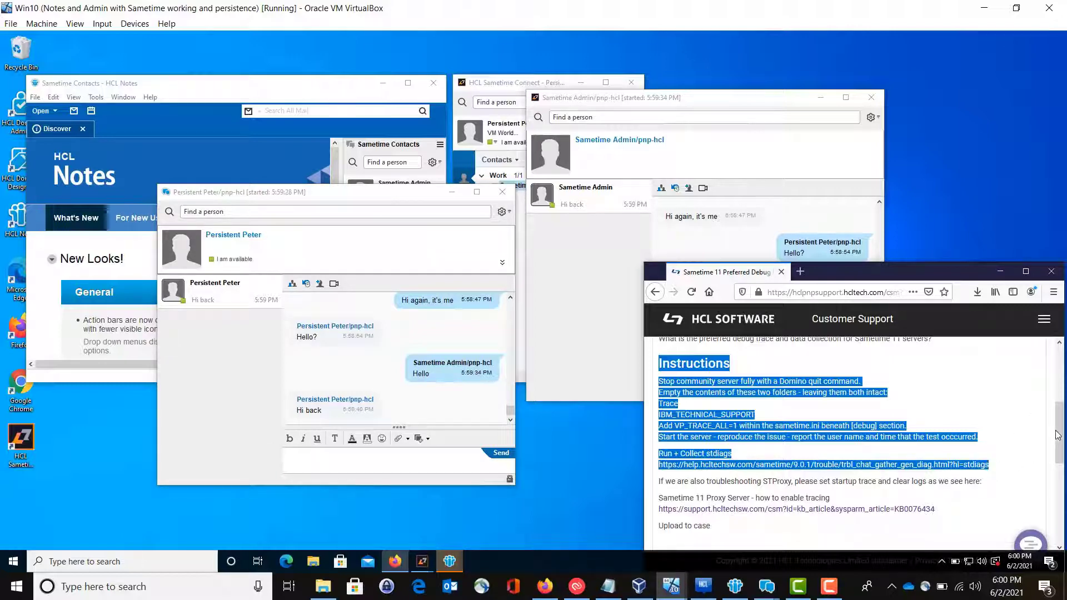
drag(1057, 427, 1046, 263)
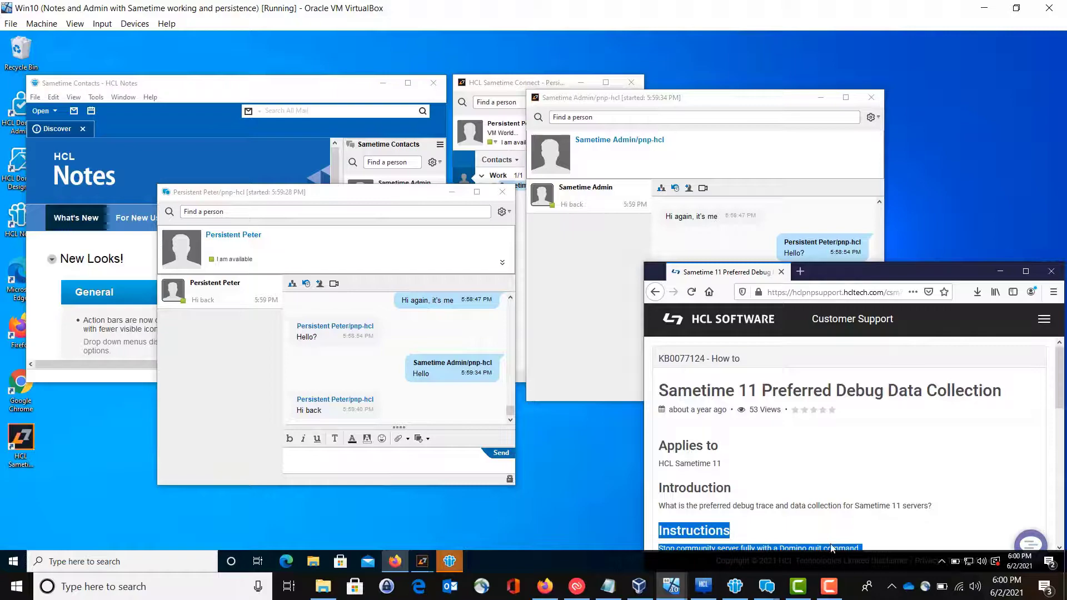
mouse_move(830, 594)
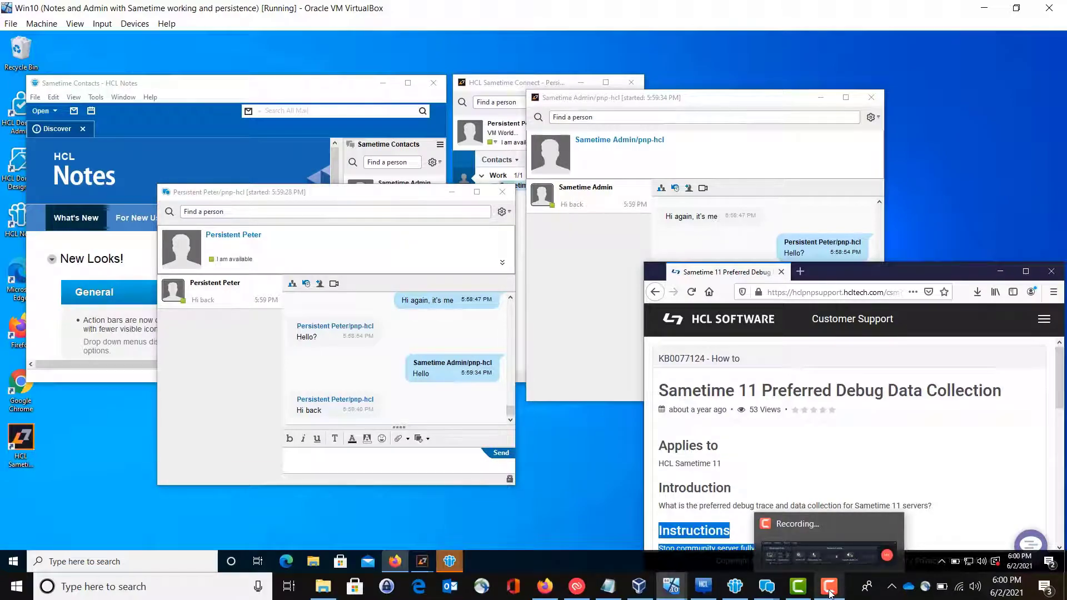